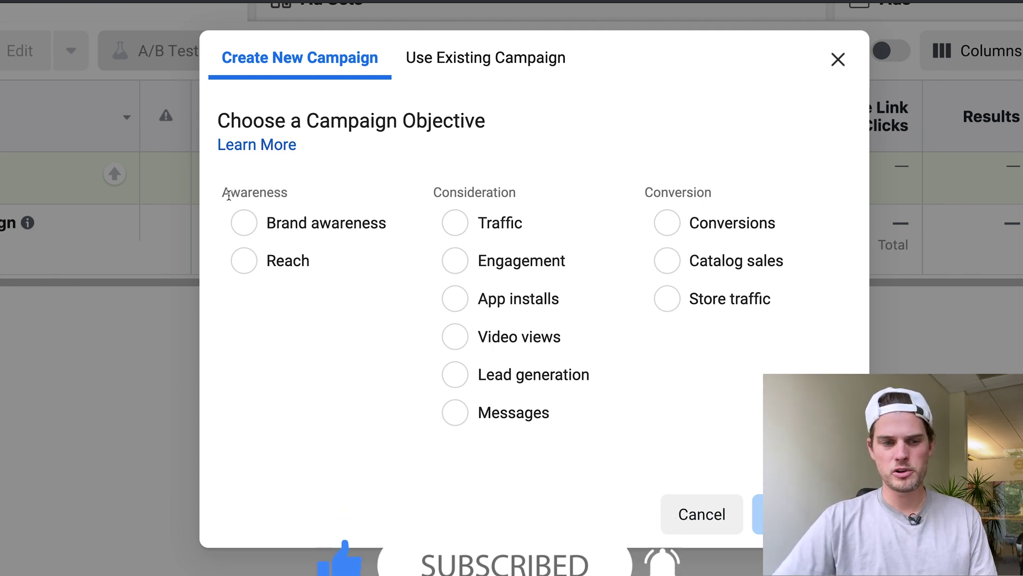
Pick Traffic as the campaign objective and expand the optional Name Your Campaign section
left_click_drag(226, 194, 749, 198)
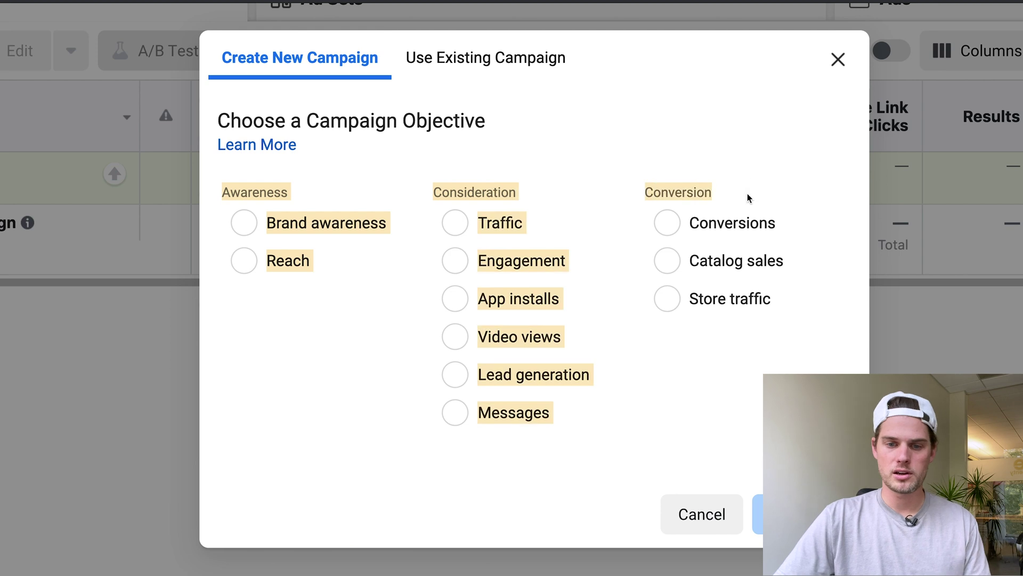
left_click(486, 224)
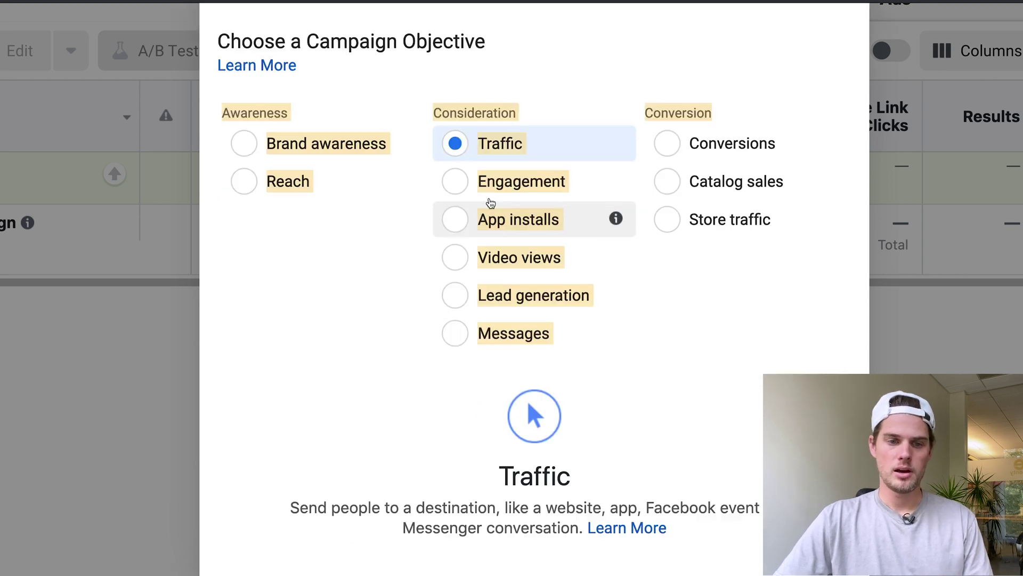
scroll(715, 232, "down", 5)
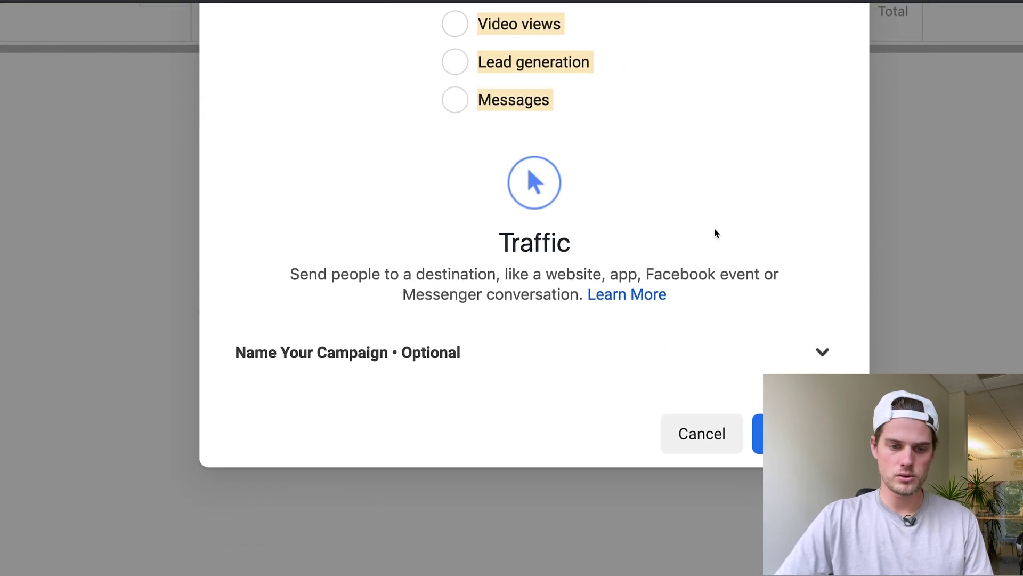
left_click(798, 361)
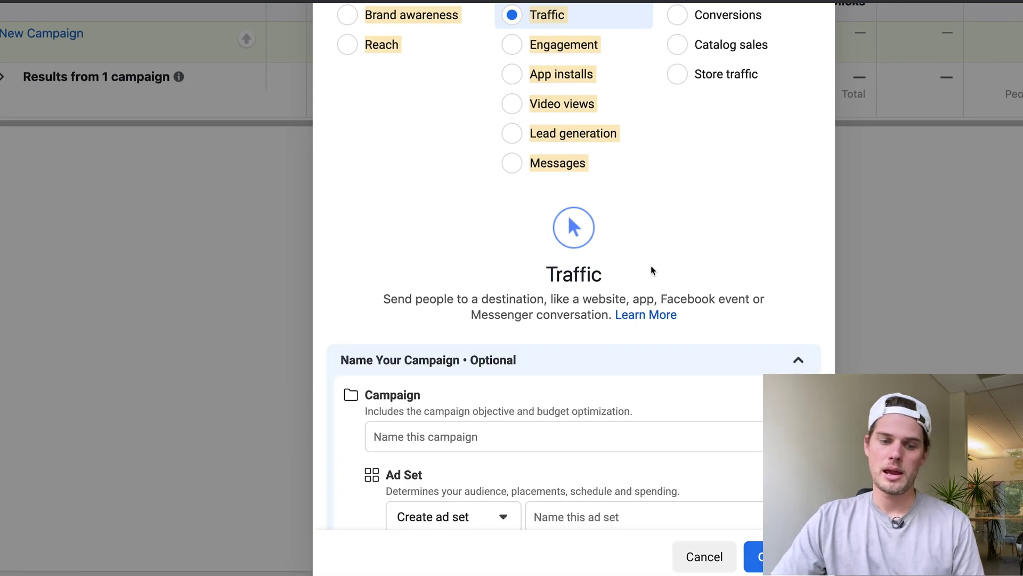
Scroll past the campaign, ad set and ad name fields, leaving them blank
scroll(651, 271, "down", 5)
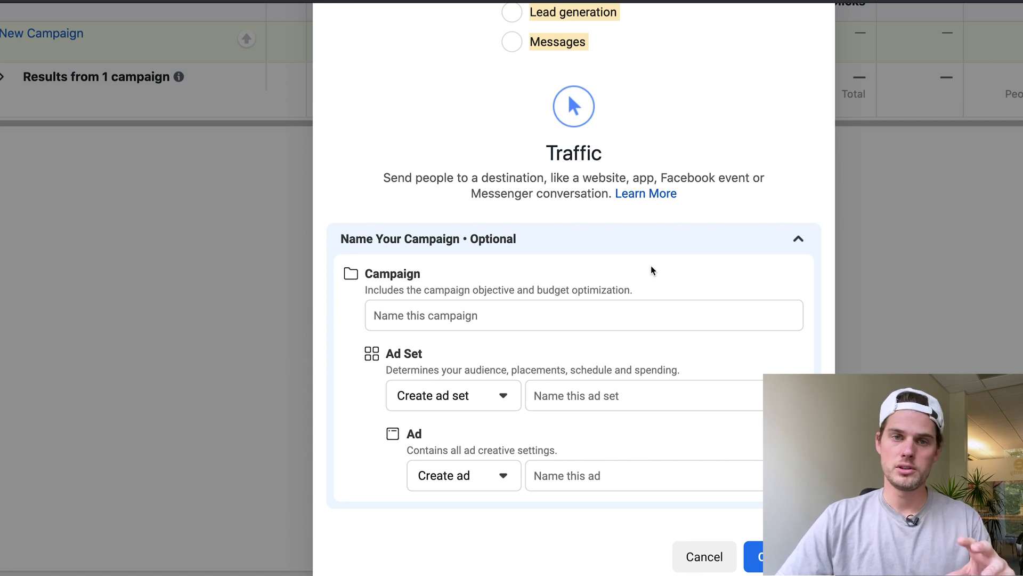
scroll(651, 270, "down", 1)
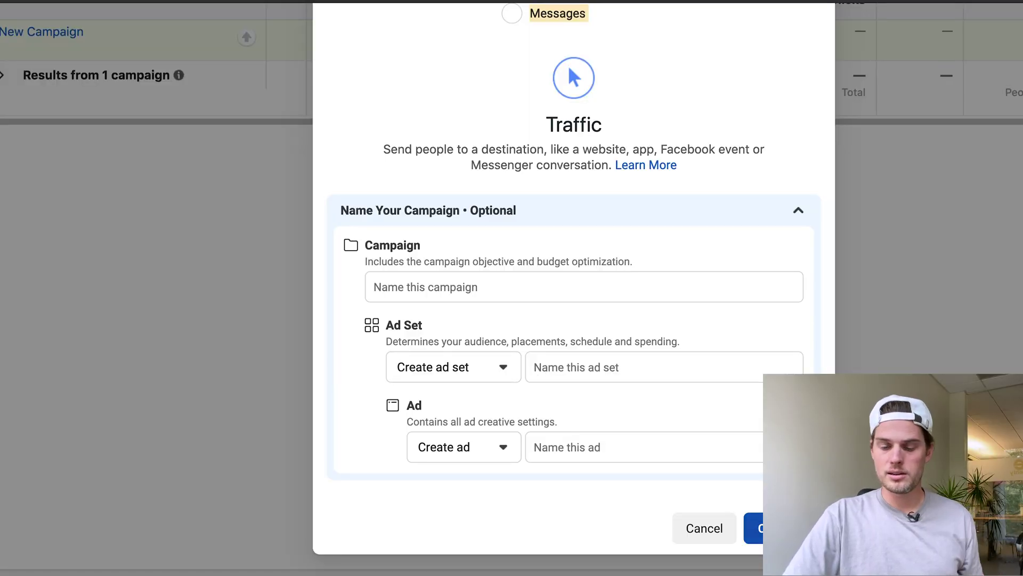
left_click(754, 528)
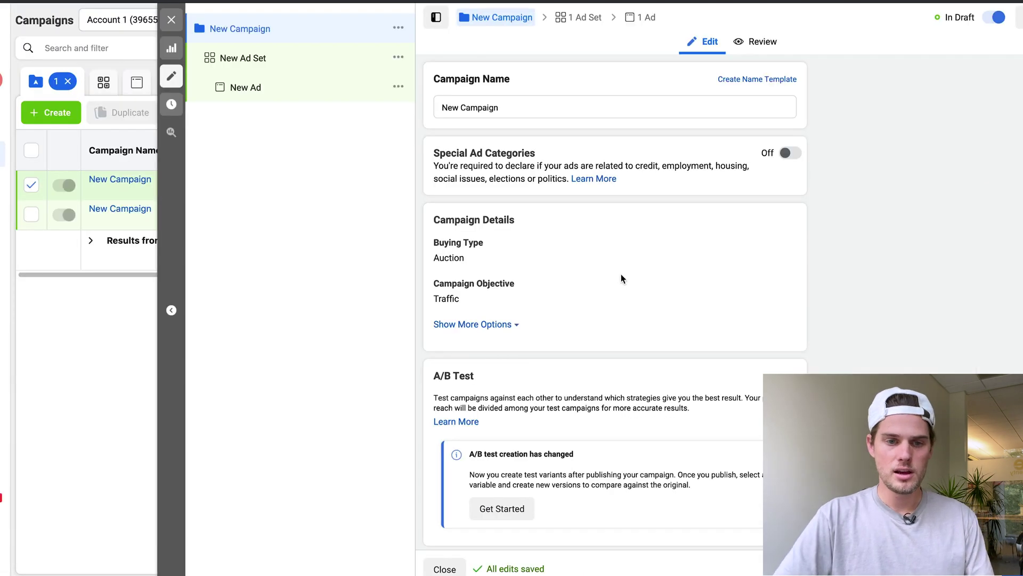
scroll(698, 180, "down", 1)
scroll(603, 288, "down", 3)
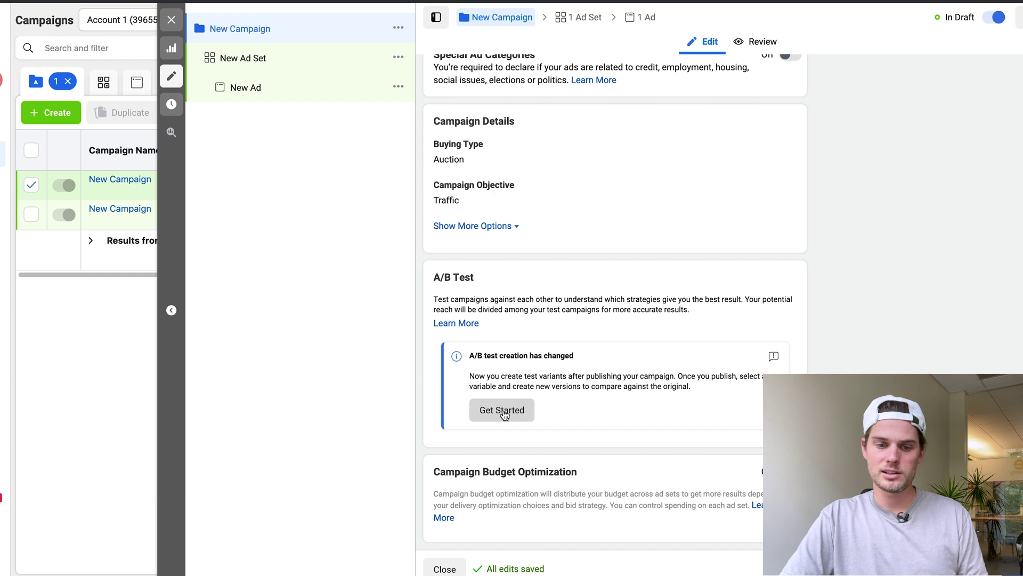
left_click(504, 414)
scroll(565, 446, "down", 1)
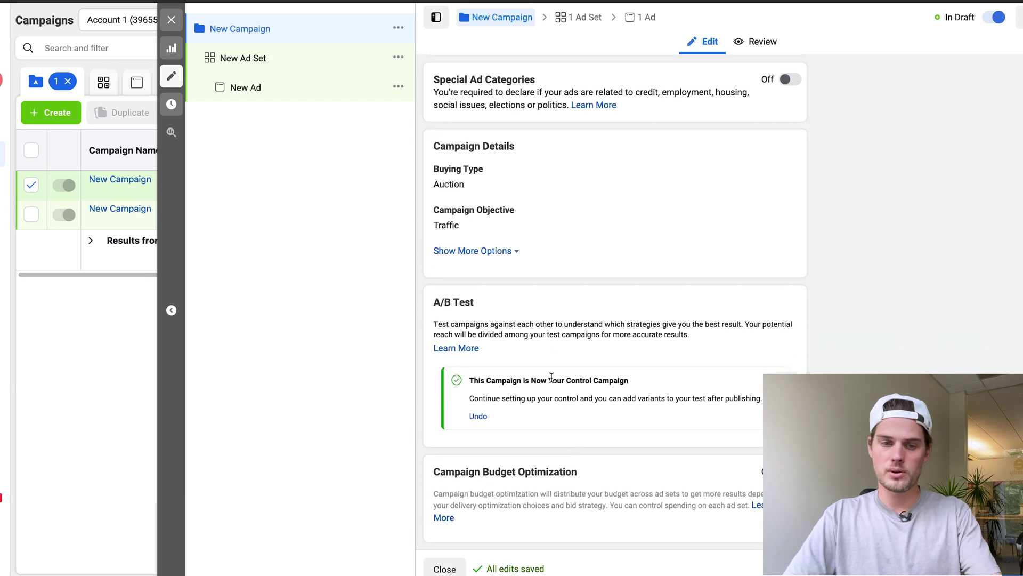
left_click(478, 416)
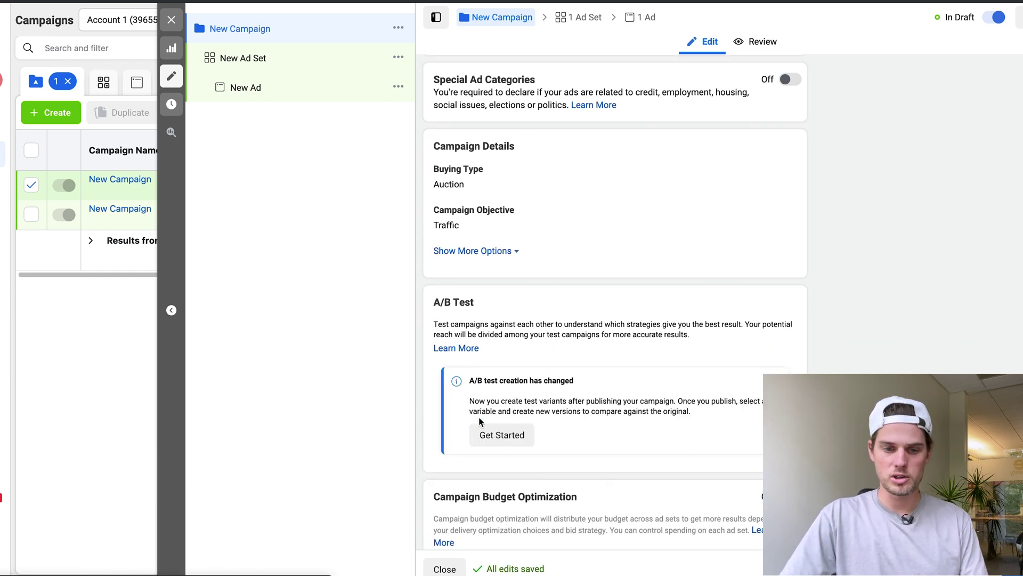
scroll(571, 245, "up", 2)
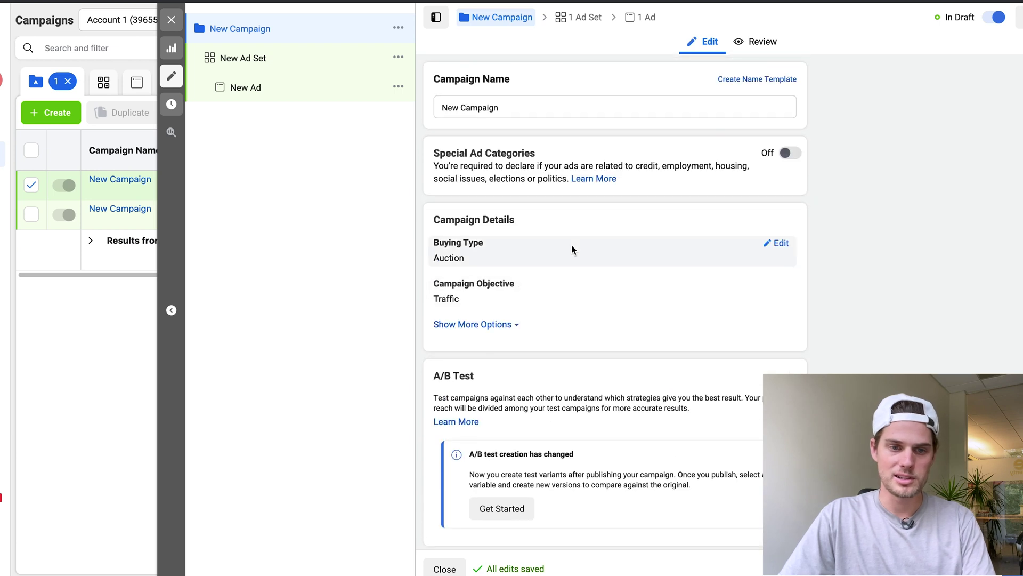
scroll(634, 183, "down", 3)
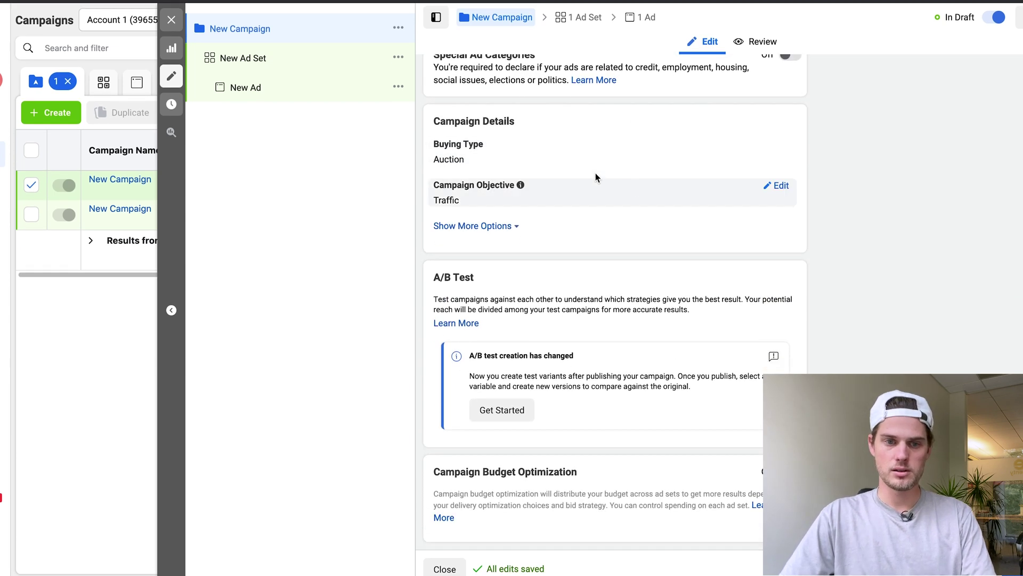
scroll(511, 165, "up", 3)
left_click_drag(441, 151, 742, 194)
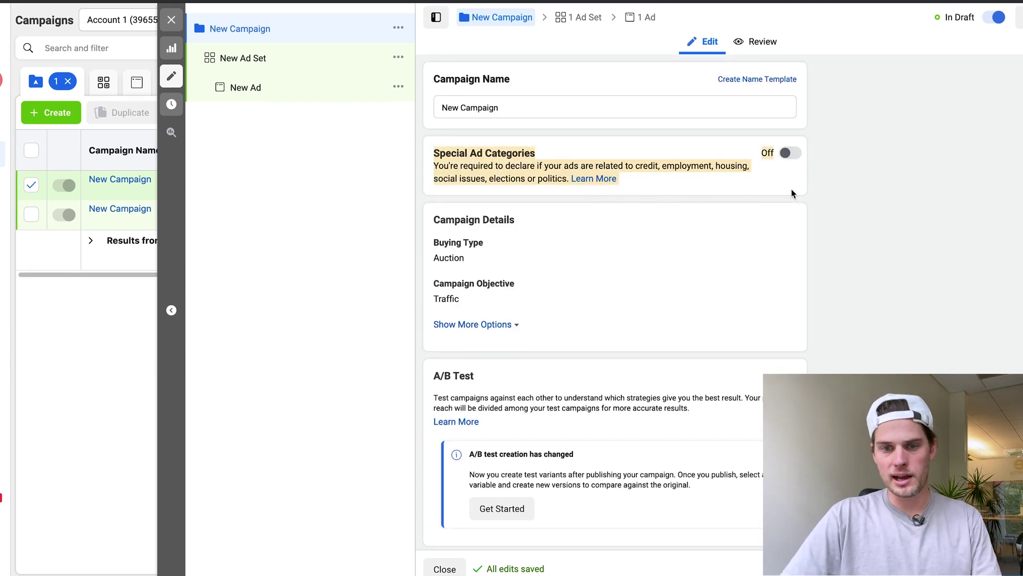
left_click(669, 183)
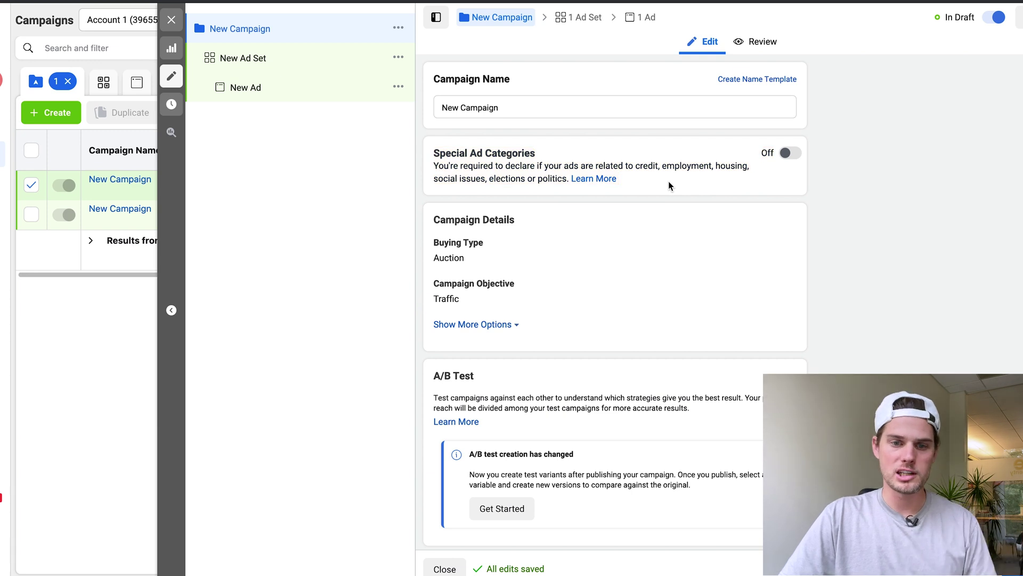
scroll(645, 190, "down", 1)
scroll(645, 190, "down", 1)
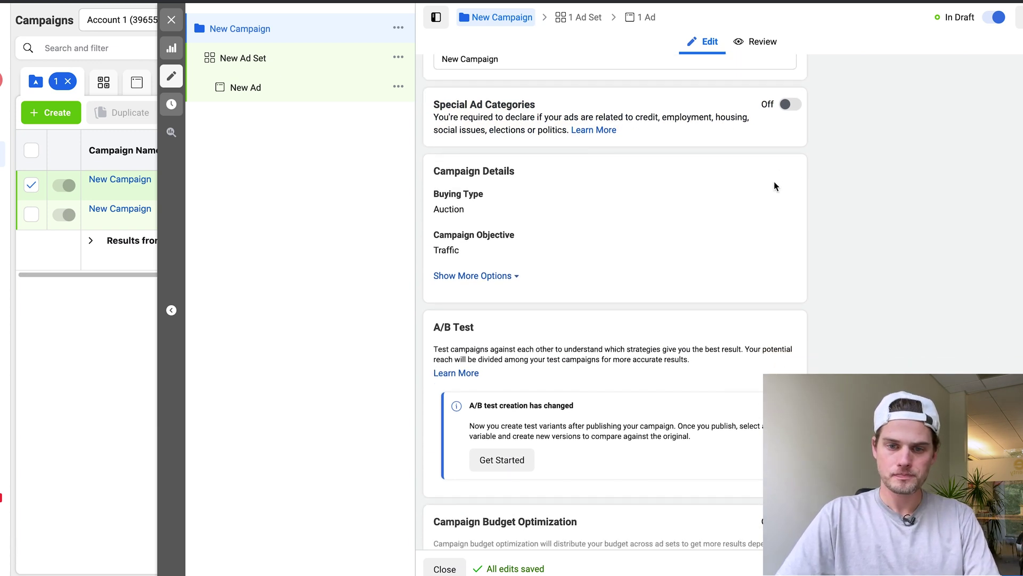
mouse_move(706, 197)
mouse_move(699, 251)
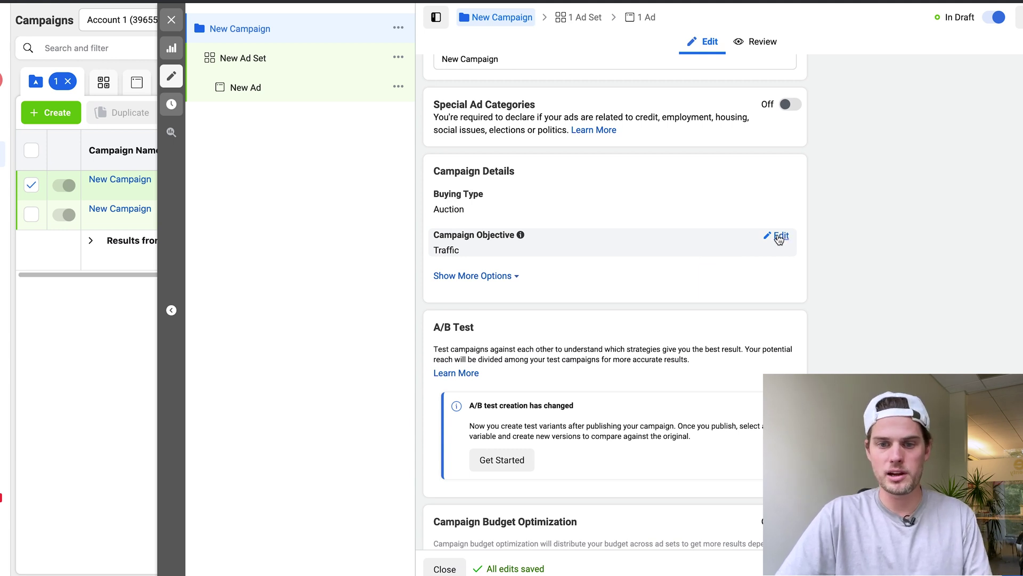
Open the Campaign Objective for editing, confirming Traffic is still selected
left_click(779, 237)
scroll(778, 238, "down", 2)
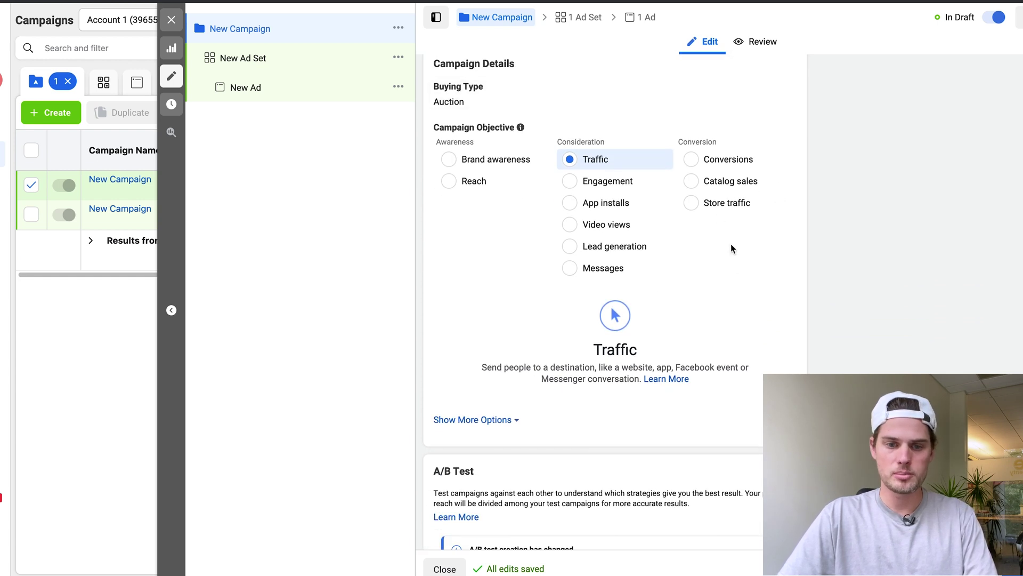
scroll(653, 269, "up", 2)
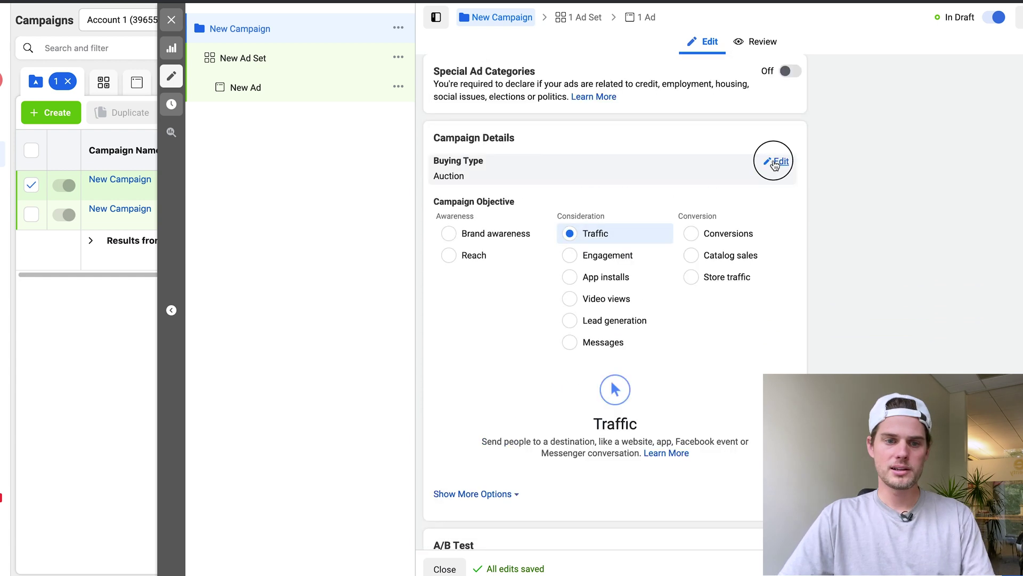
Edit the Buying Type and check its dropdown, which offers only Auction
left_click(776, 165)
left_click(613, 184)
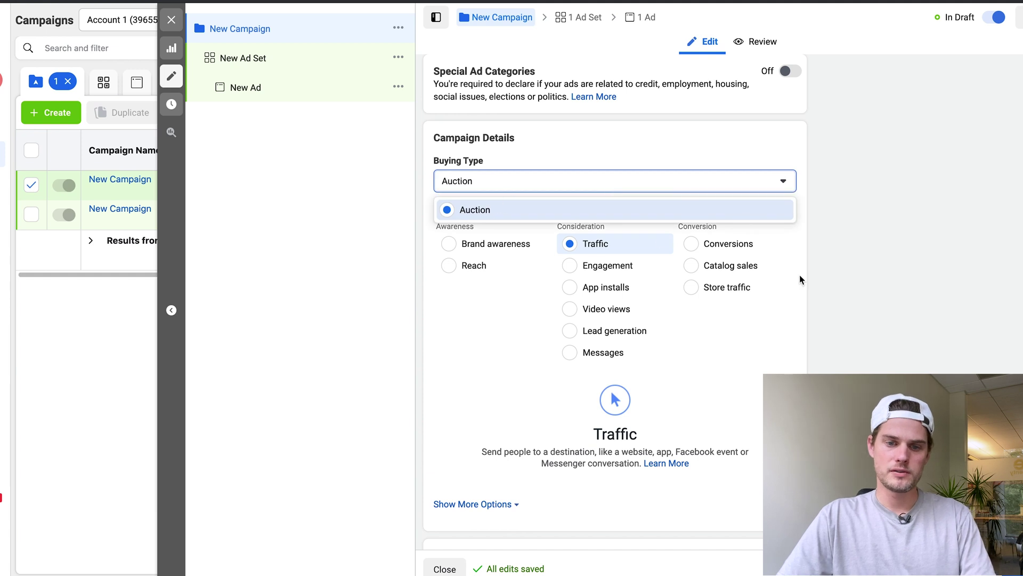
scroll(489, 312, "down", 4)
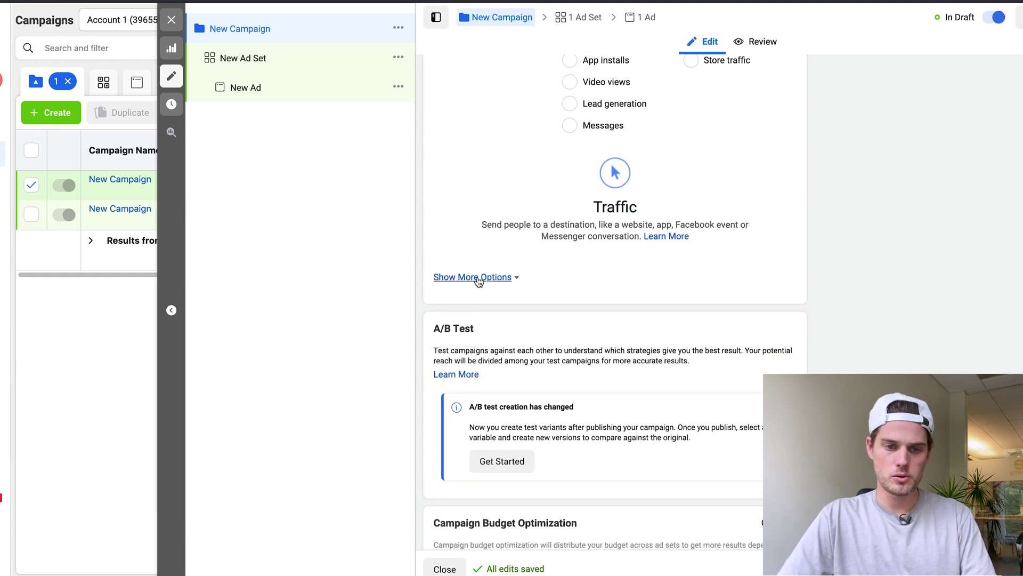
Reveal more campaign options and tick Add Campaign Spending Limit
left_click(477, 277)
scroll(746, 286, "down", 2)
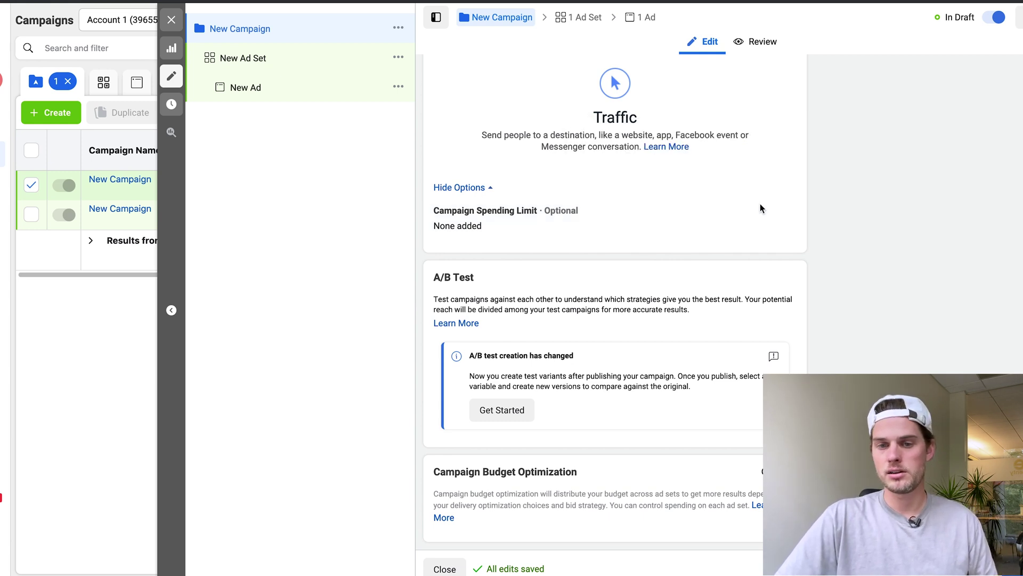
left_click(781, 212)
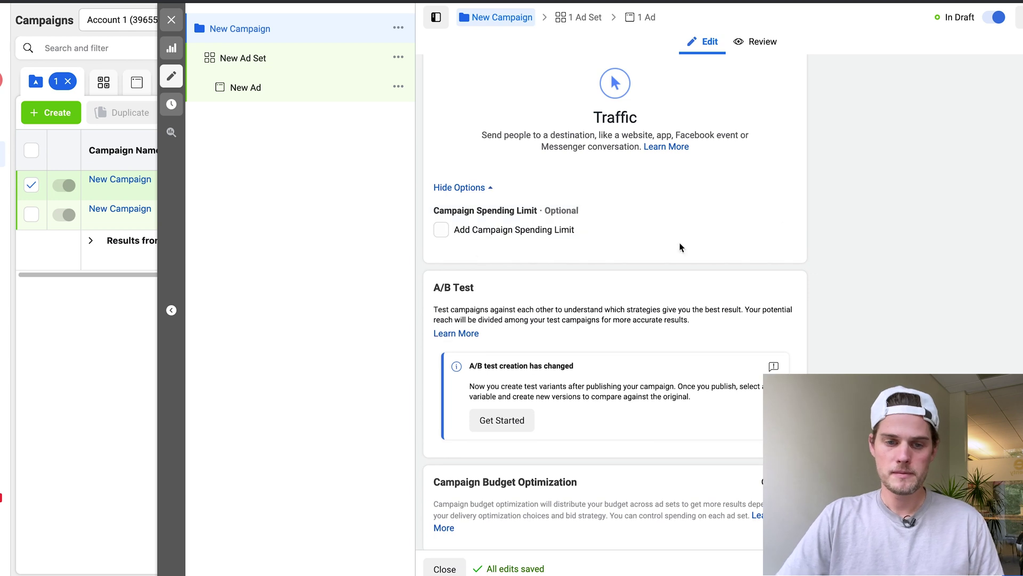
left_click(442, 233)
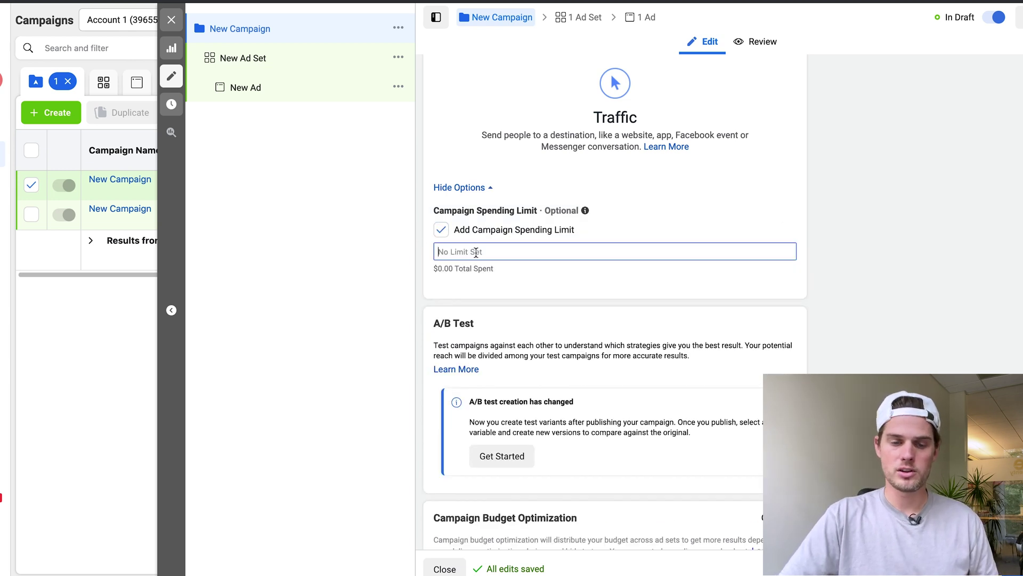
scroll(476, 253, "up", 10)
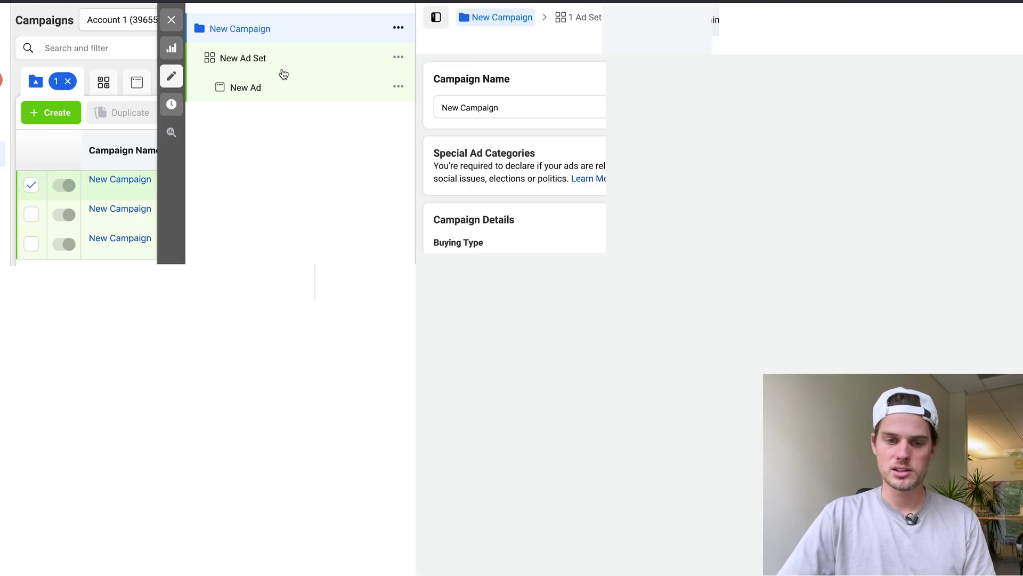
scroll(491, 336, "down", 1)
scroll(491, 335, "down", 3)
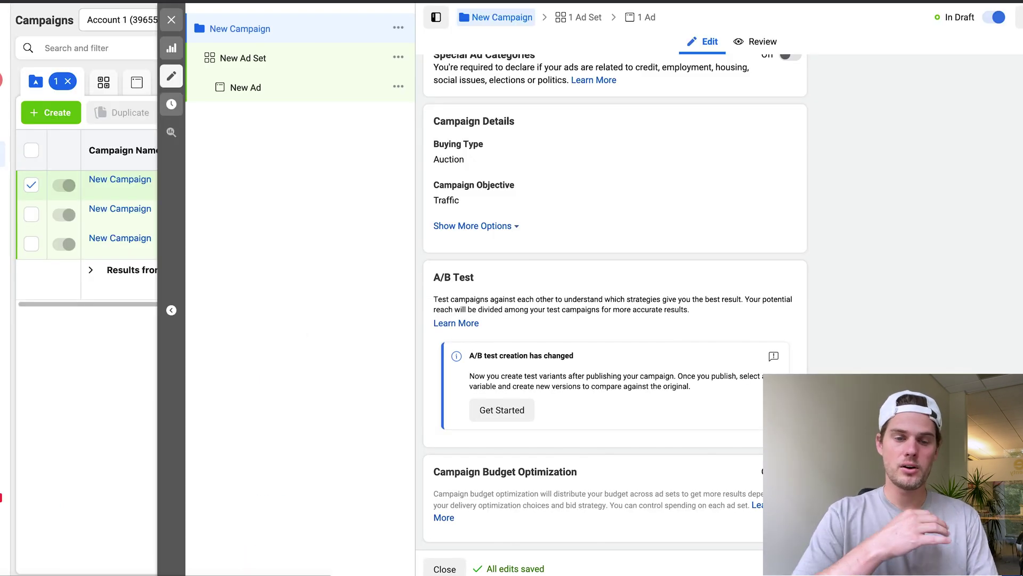
Review the New Ad Set's Website traffic and $20.00 daily budget settings, then select New Ad
left_click(243, 58)
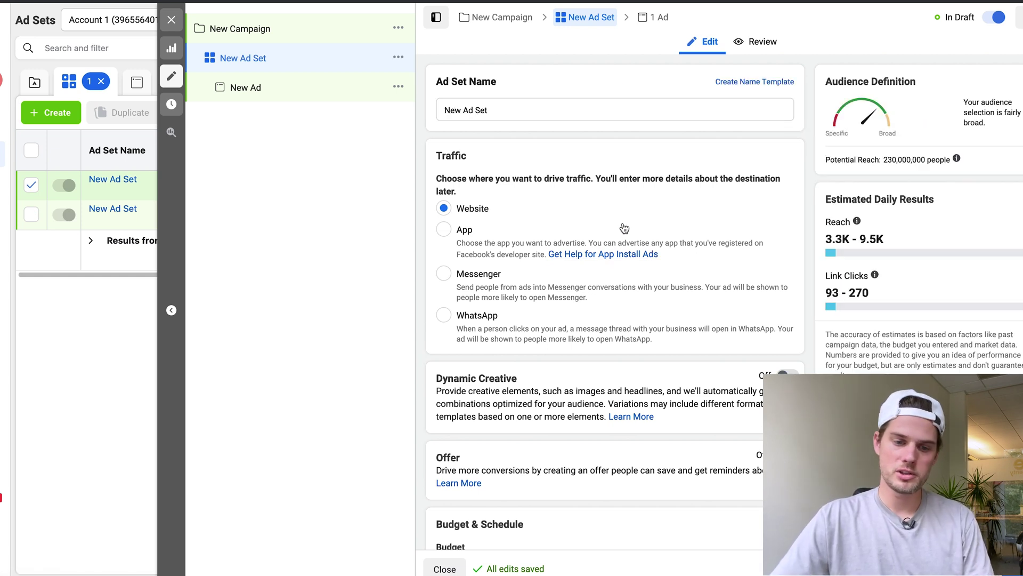
scroll(624, 228, "down", 2)
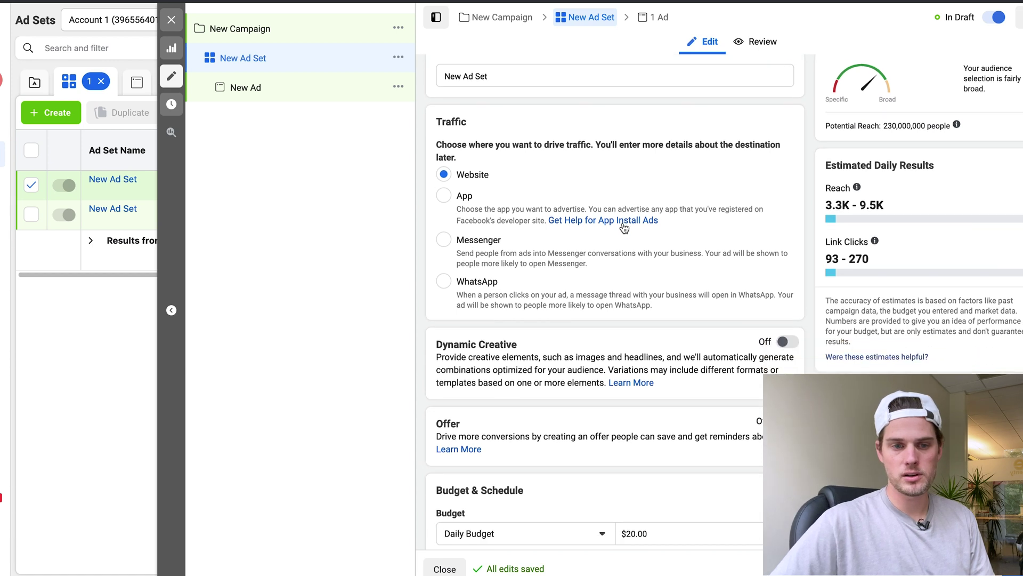
left_click_drag(431, 101, 502, 109)
scroll(533, 197, "down", 5)
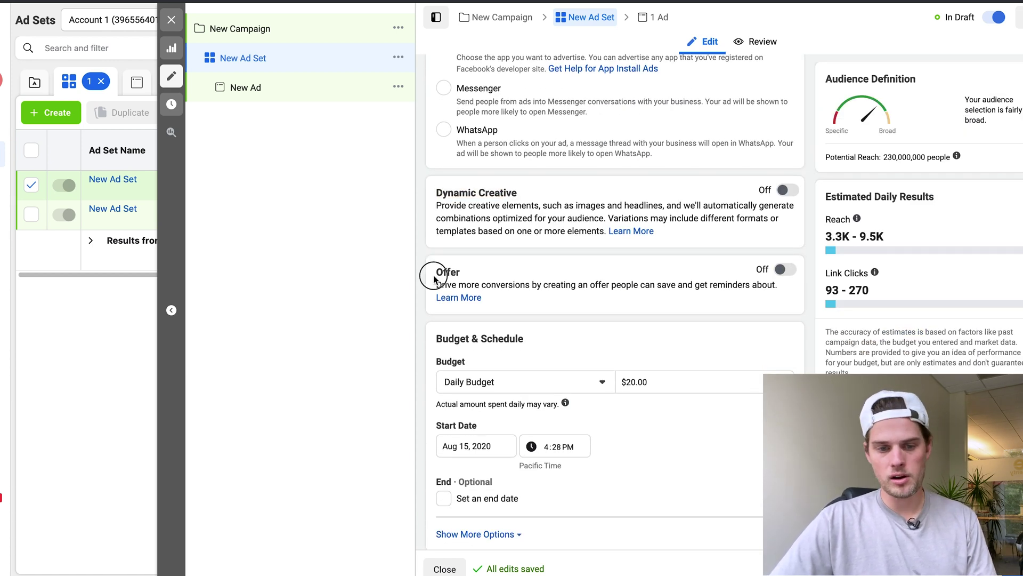
scroll(464, 273, "down", 7)
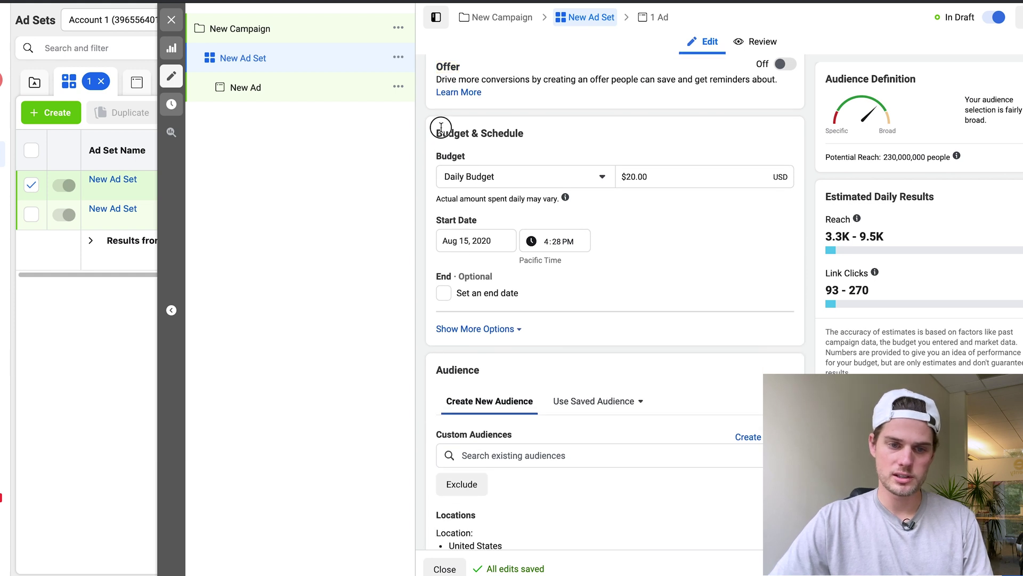
scroll(516, 146, "down", 15)
left_click(246, 87)
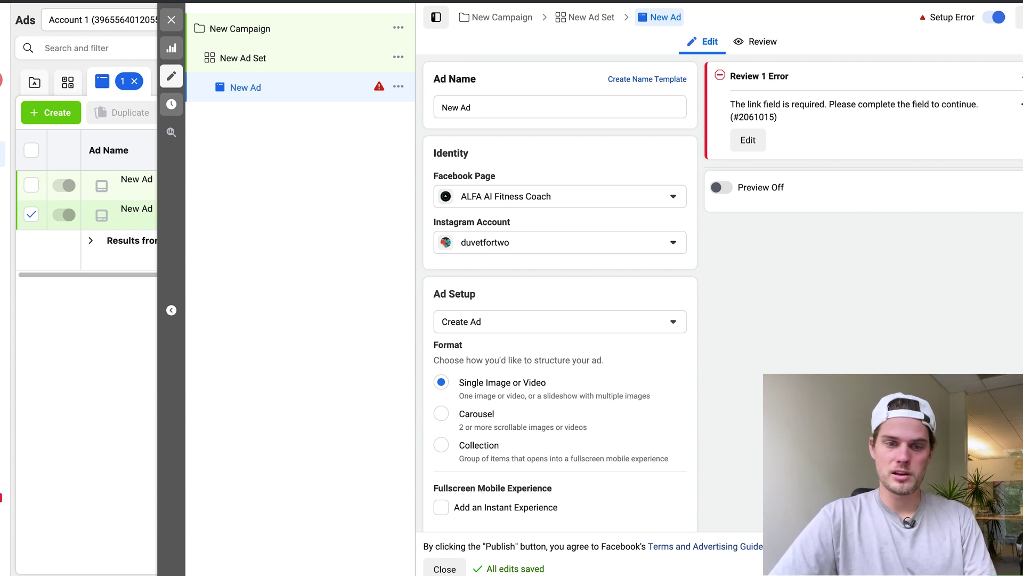
scroll(603, 217, "down", 15)
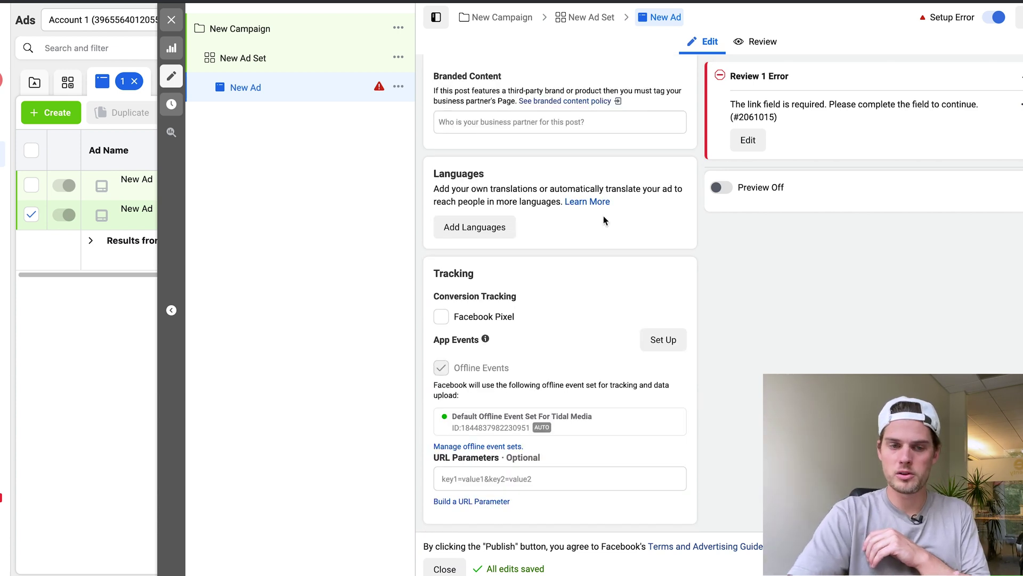